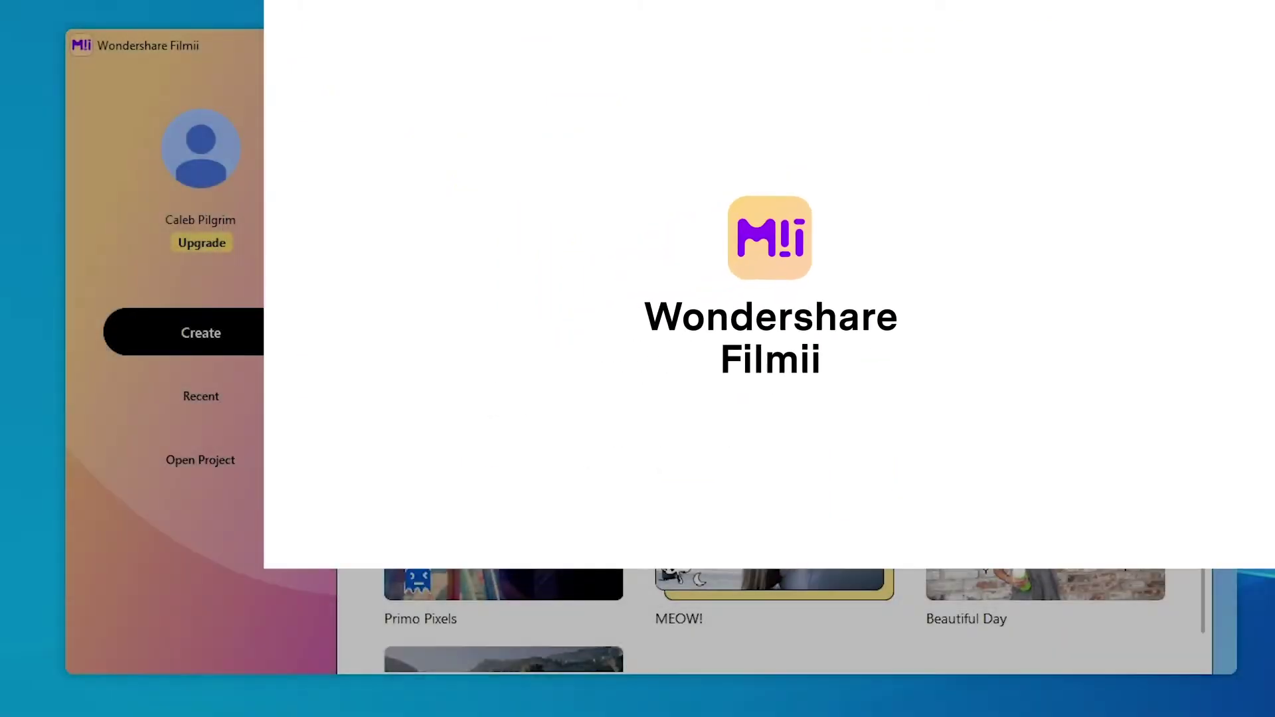
scroll(857, 501, up, 3)
scroll(858, 505, up, 2)
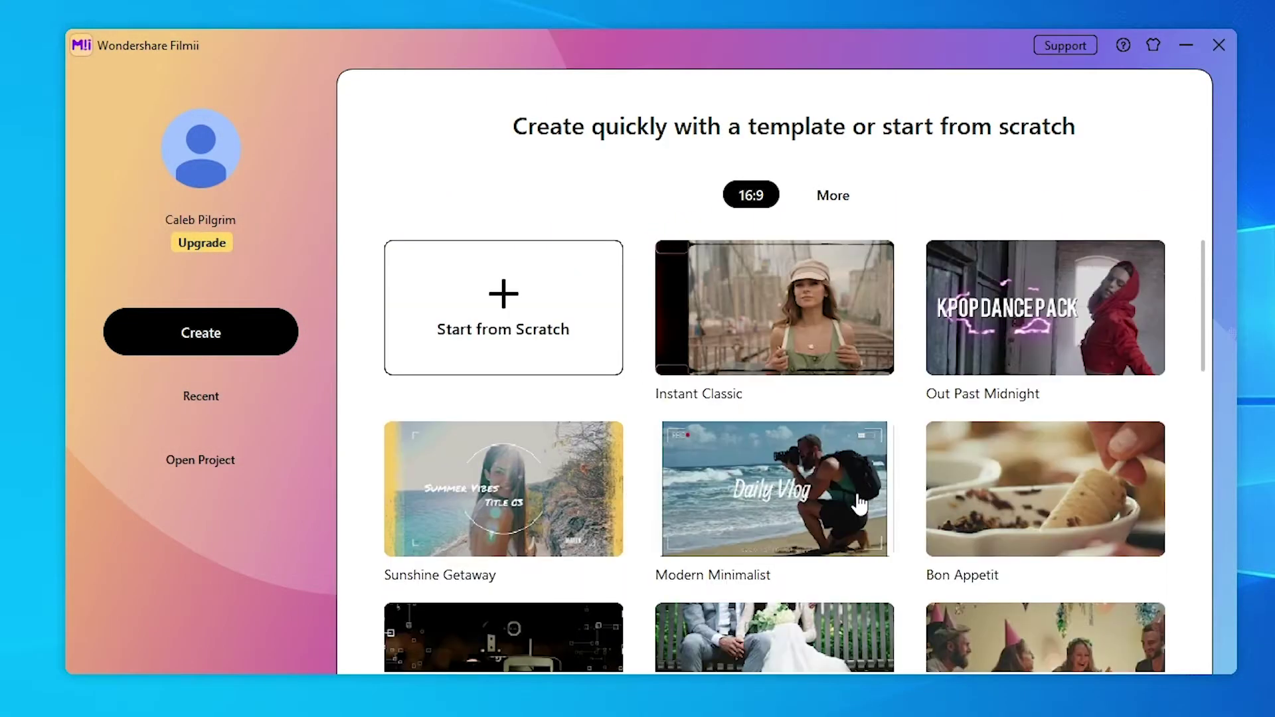
Preview the Sunshine Getaway template from the start screen's template gallery
click(586, 463)
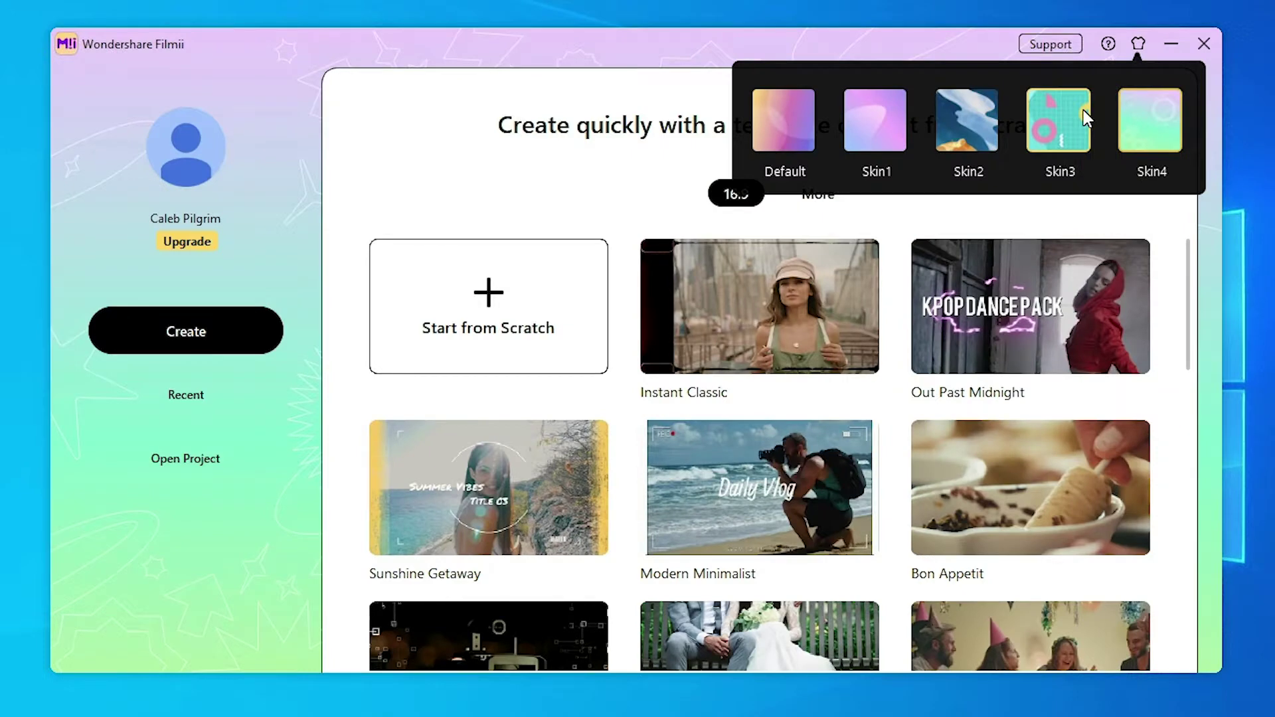
Switch the interface skin to teal, then blue starry, then pink
click(1084, 115)
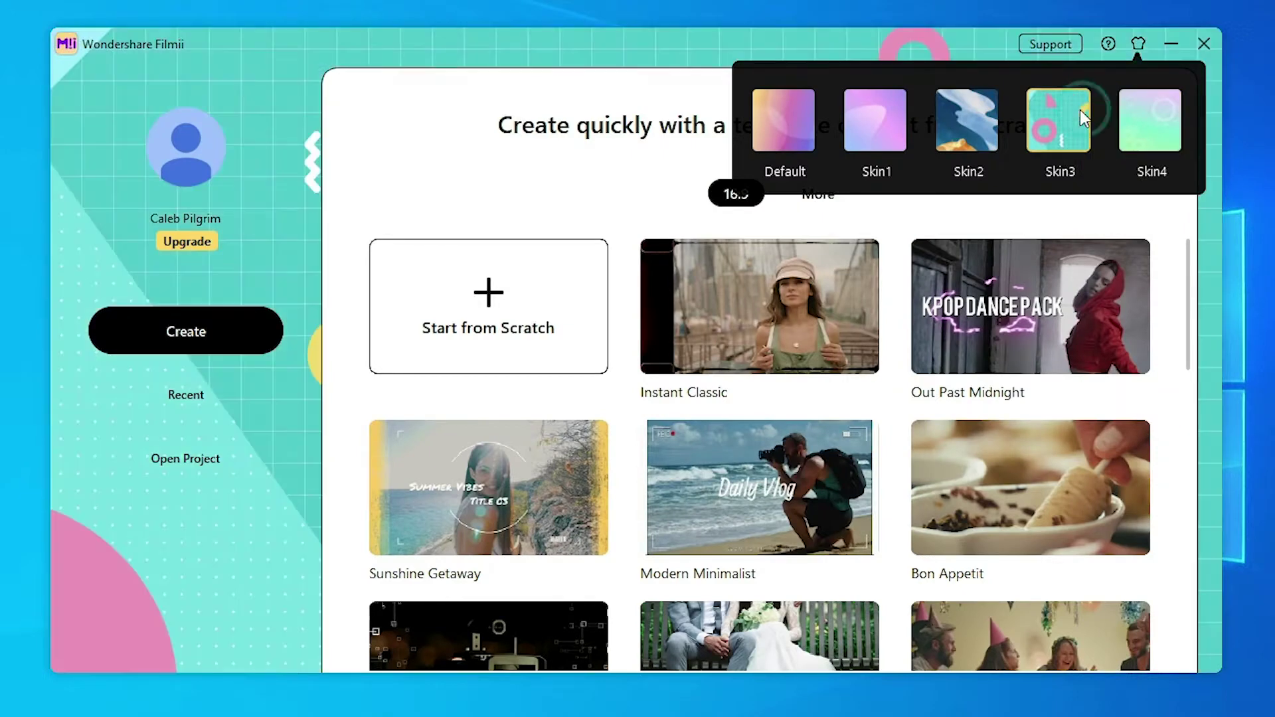
click(961, 114)
click(876, 121)
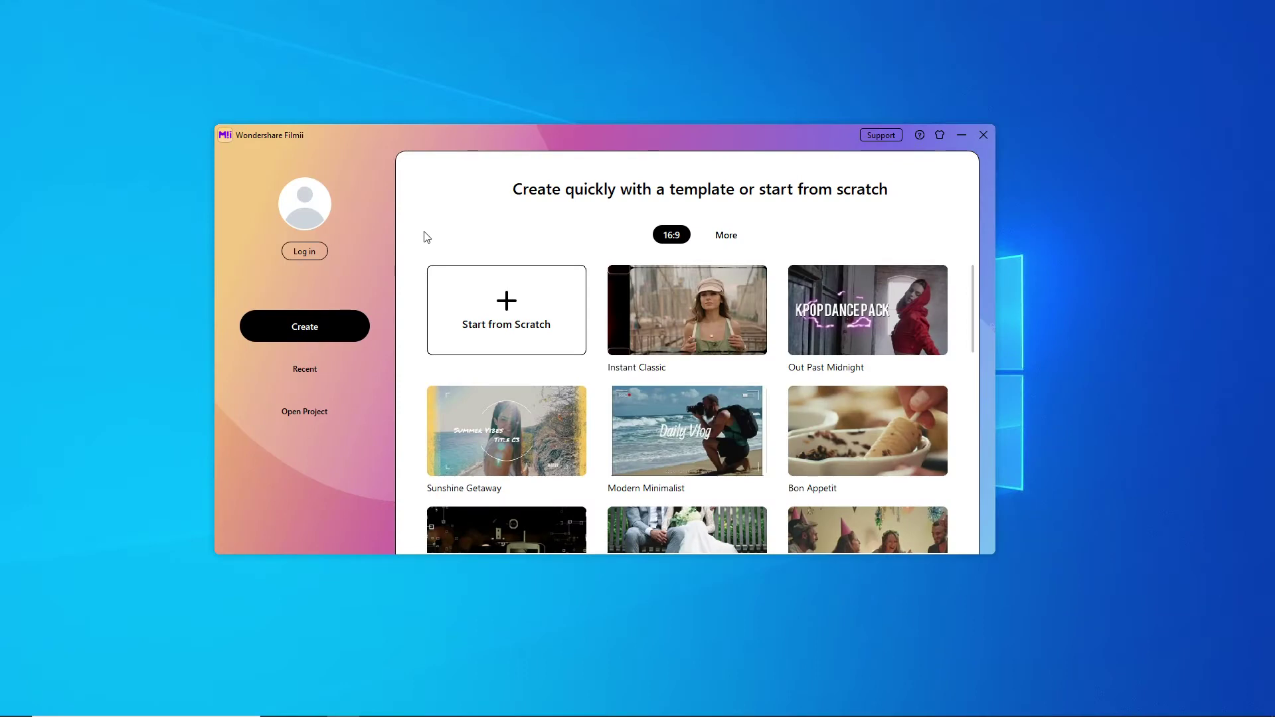
Bring up the Wondershare ID account login prompt
click(309, 251)
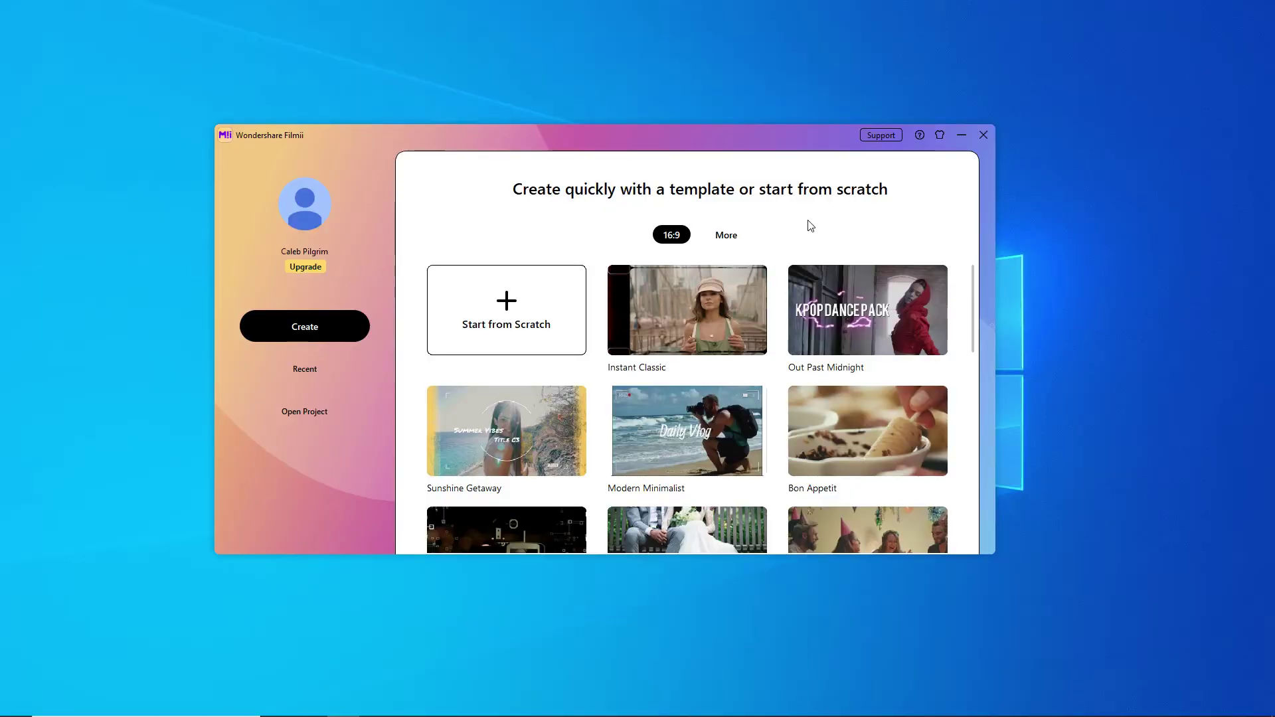
Show the extra aspect ratios and start a blank Cinema 21:9 project
click(734, 241)
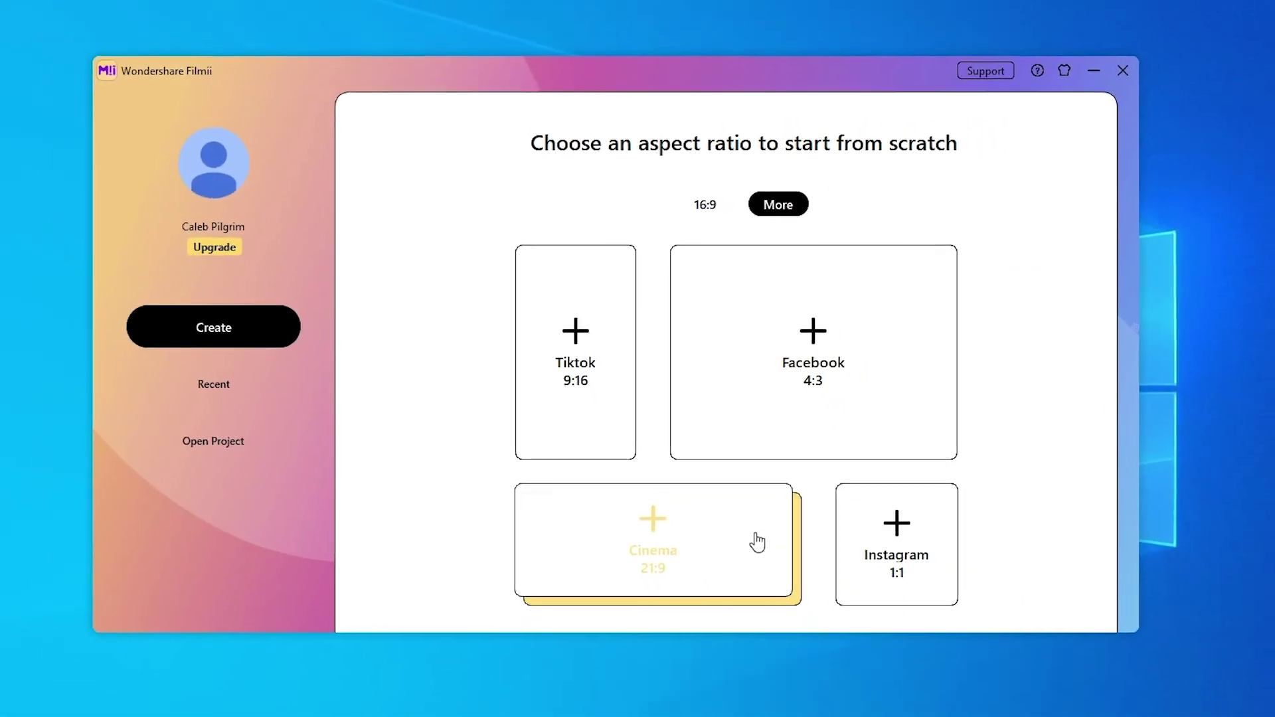
click(738, 518)
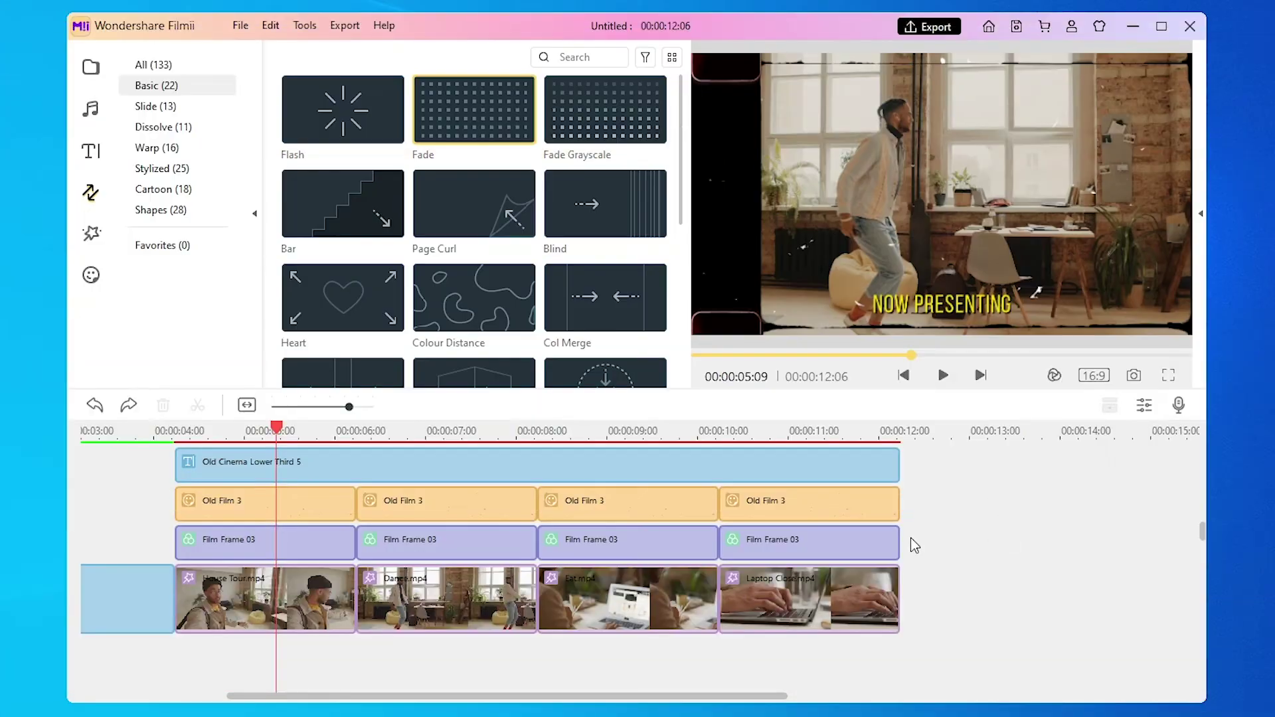
scroll(910, 539, up, 1)
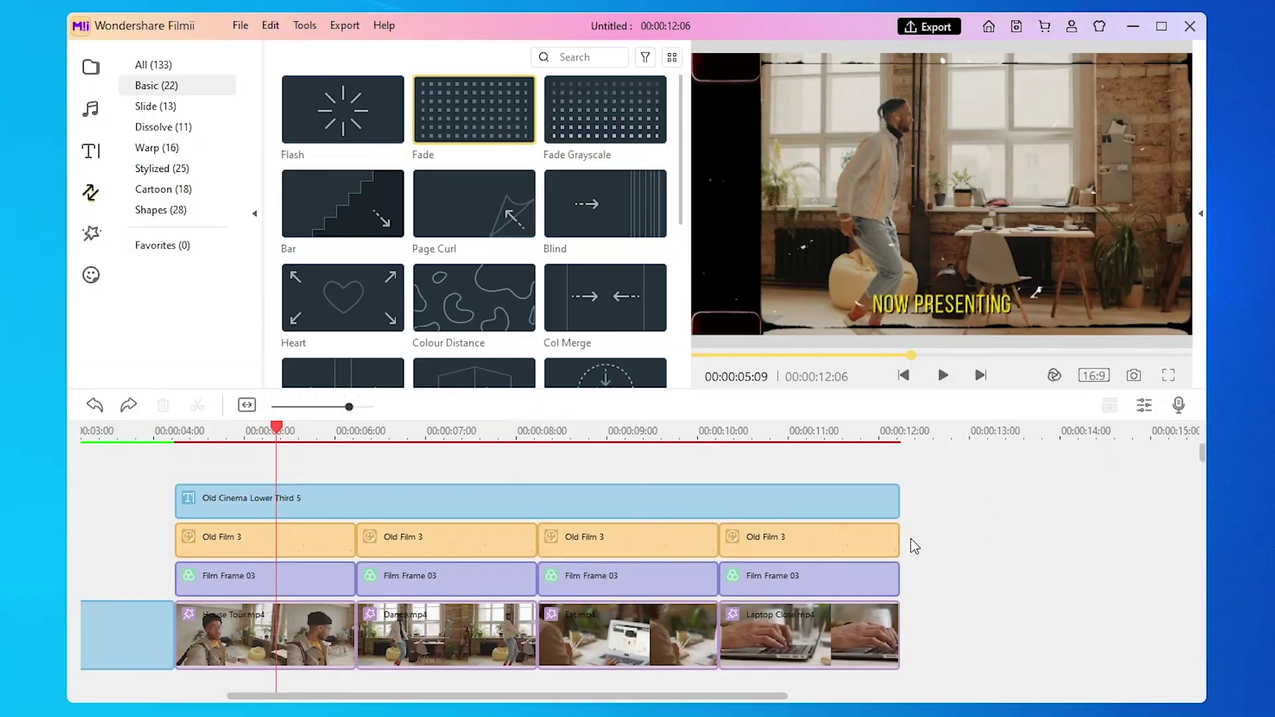
Add three Fade transitions: on the first clip, between Dance and Eat, and before Laptop Close
mouse_move(474, 110)
drag(472, 116, 313, 638)
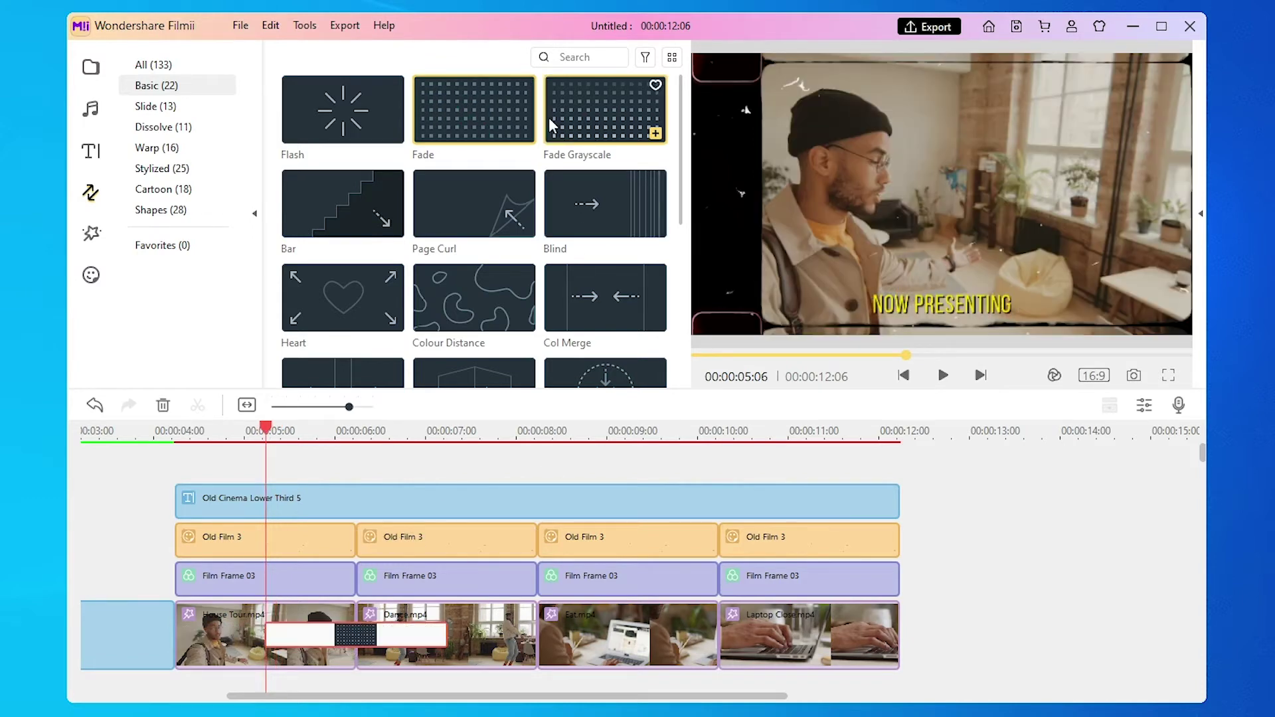
drag(530, 125, 539, 655)
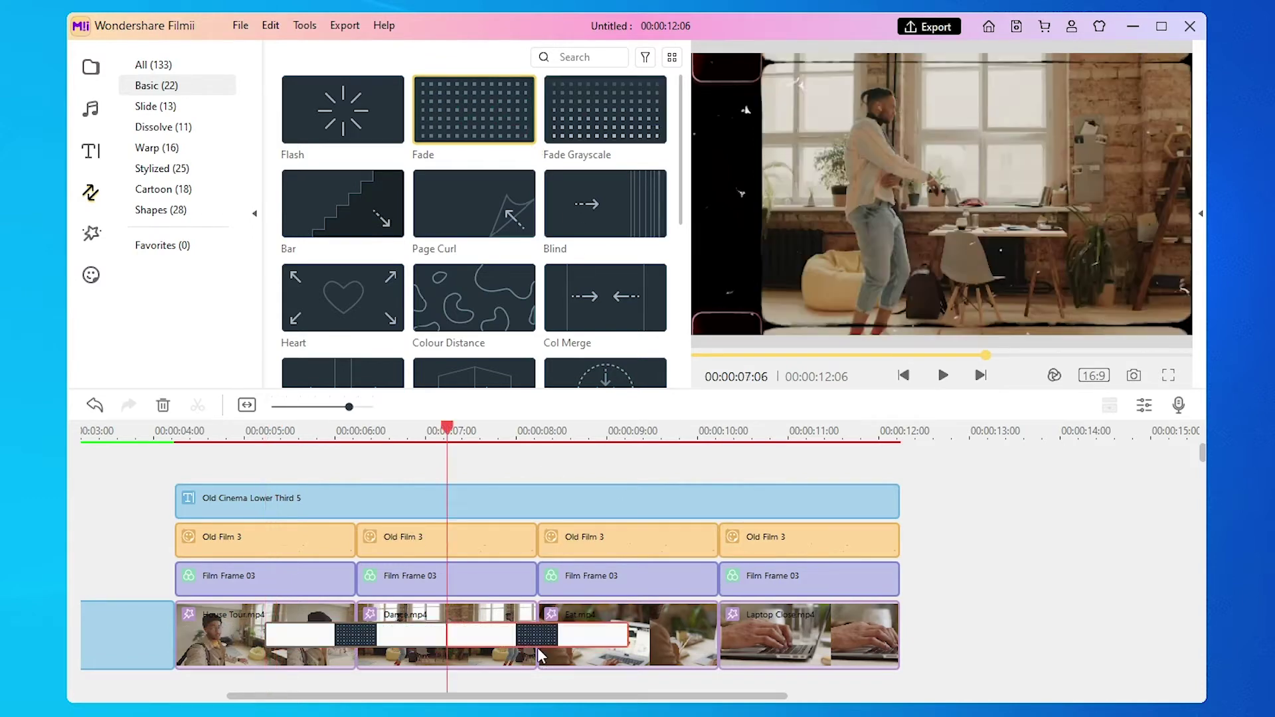
drag(521, 128, 720, 660)
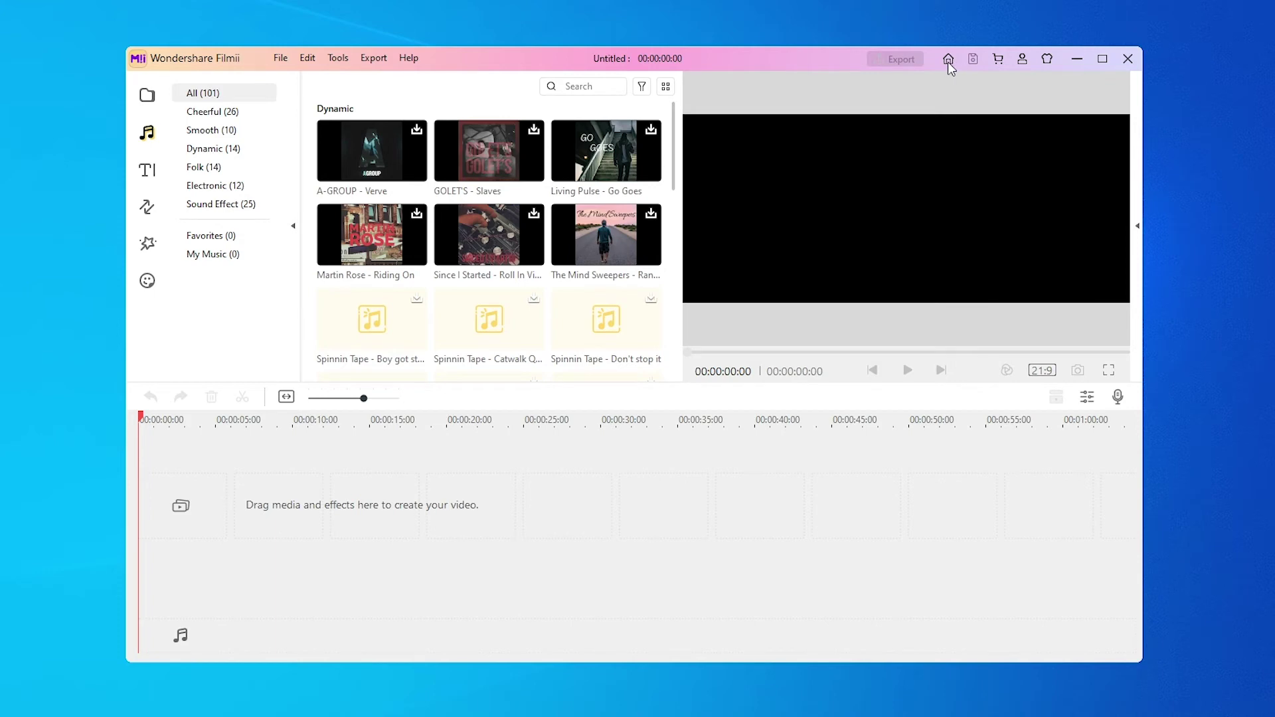
Return to the home screen and show the 16:9 template gallery
click(947, 62)
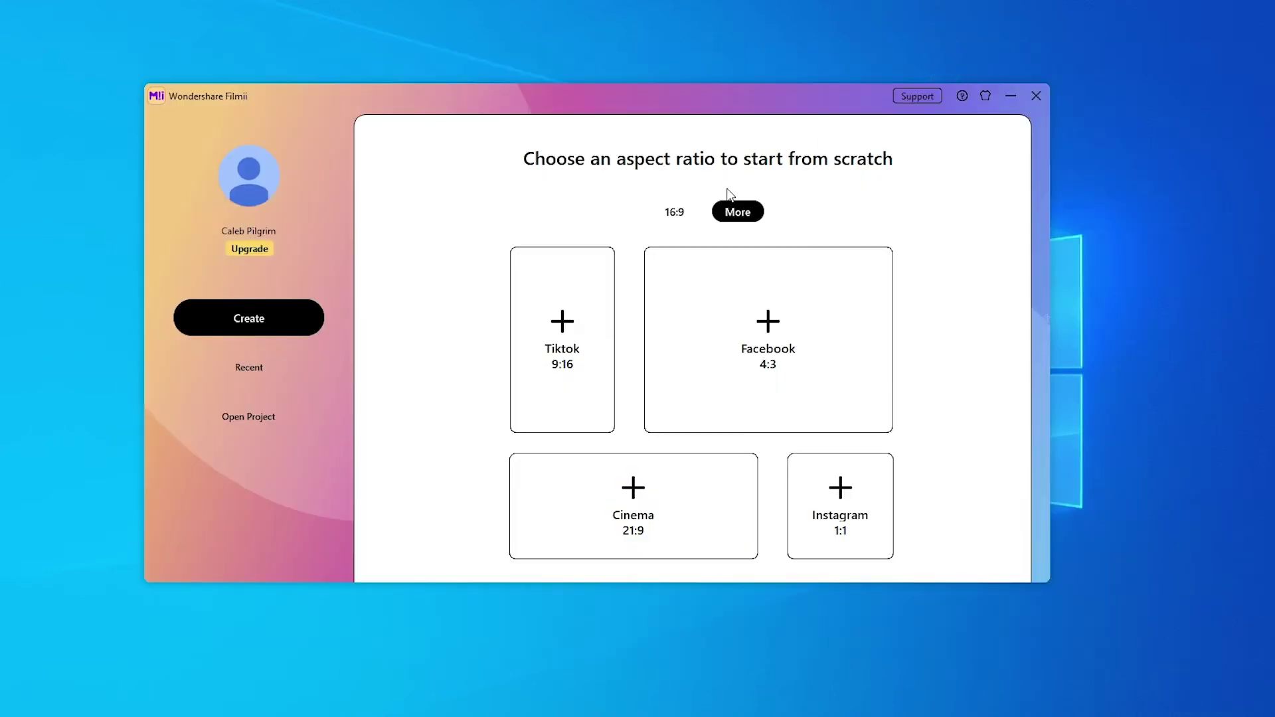
click(675, 212)
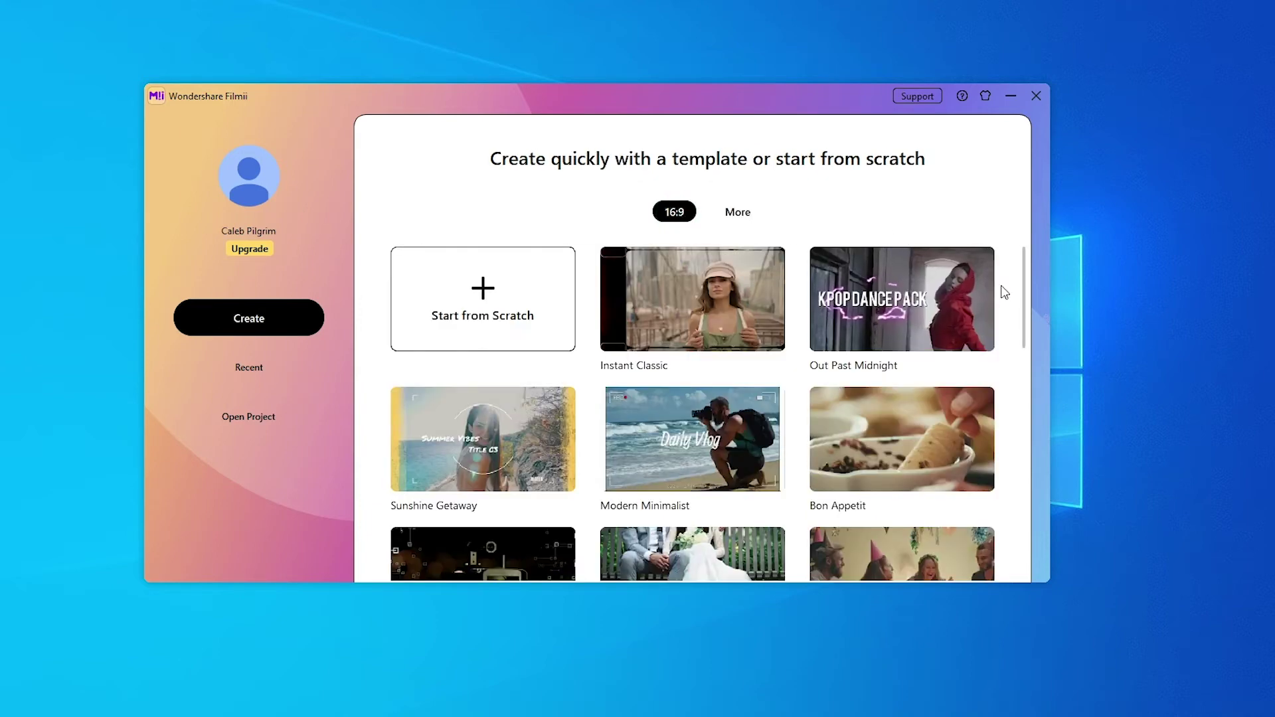
scroll(1006, 326, down, 2)
scroll(1007, 332, down, 2)
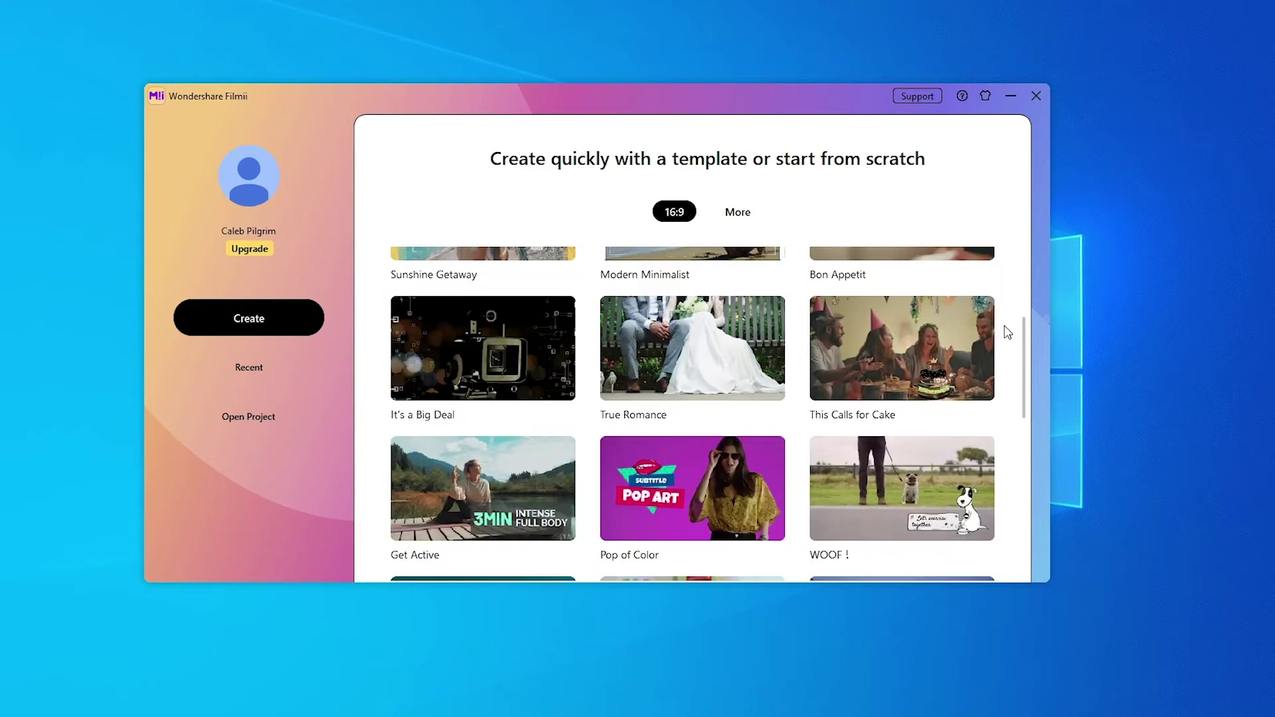
scroll(1006, 332, up, 1)
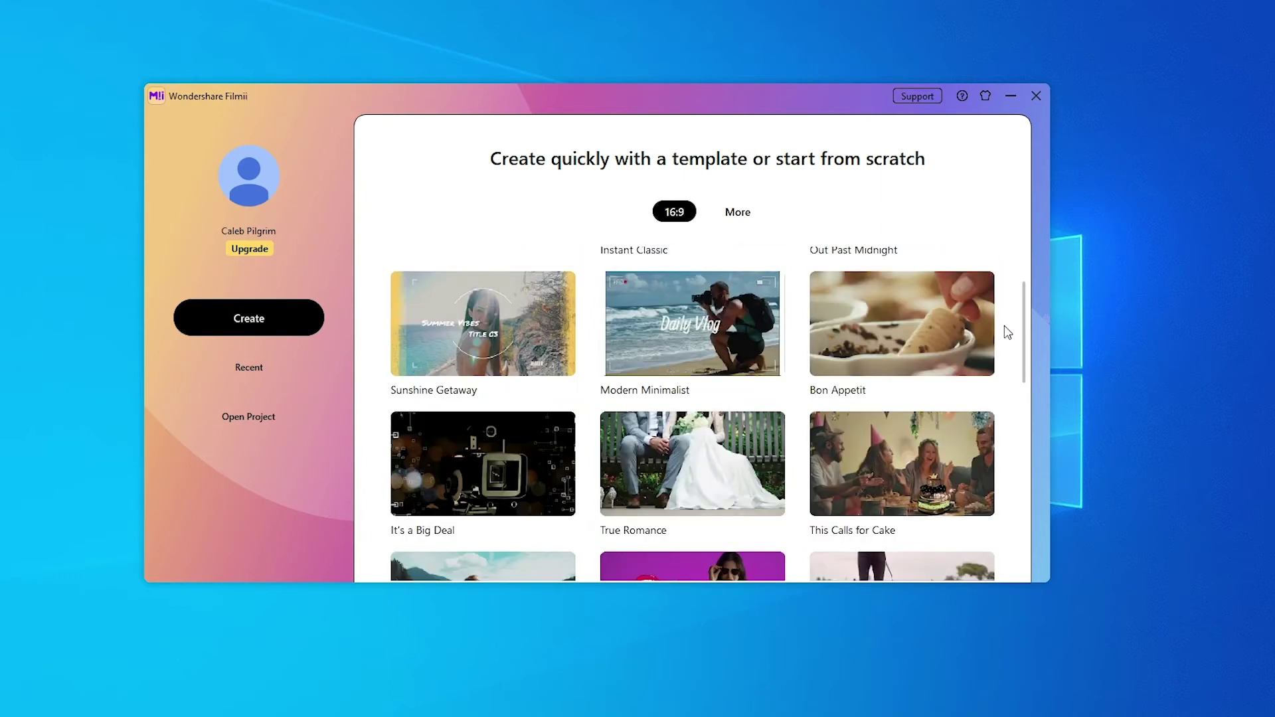
scroll(1006, 332, up, 1)
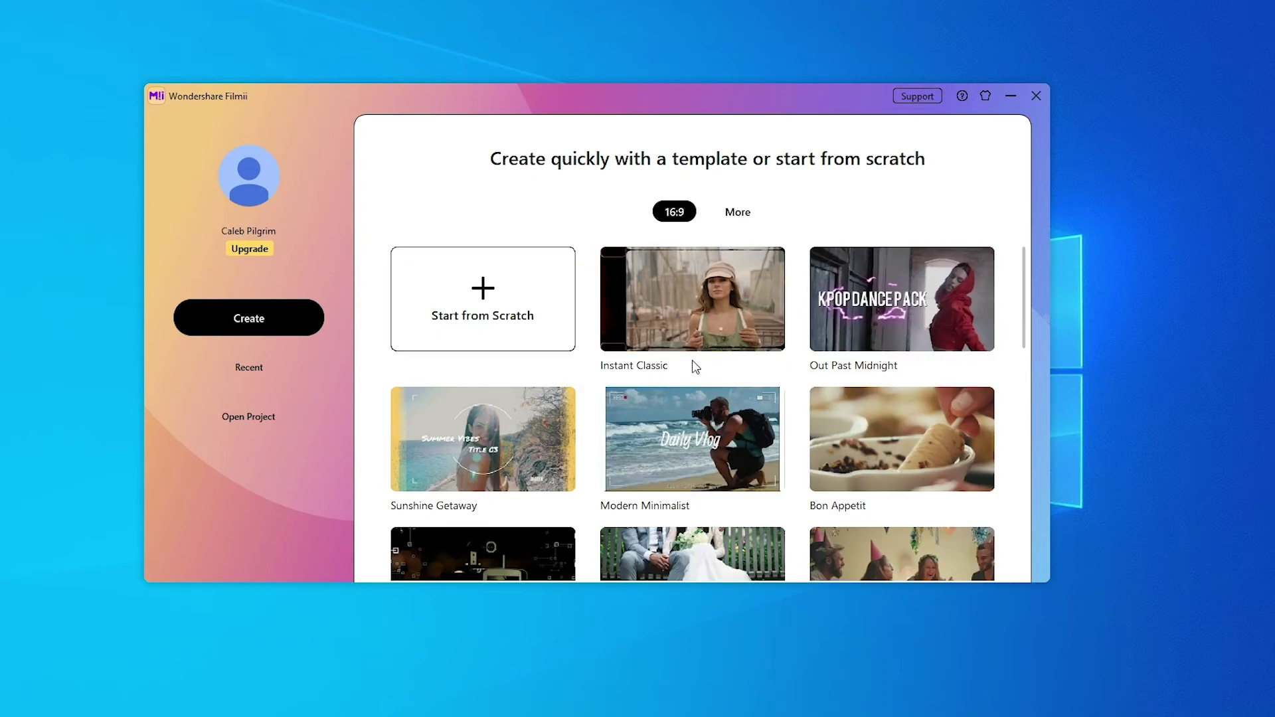
Preview Modern Minimalist and choose it as the new project's template
click(736, 431)
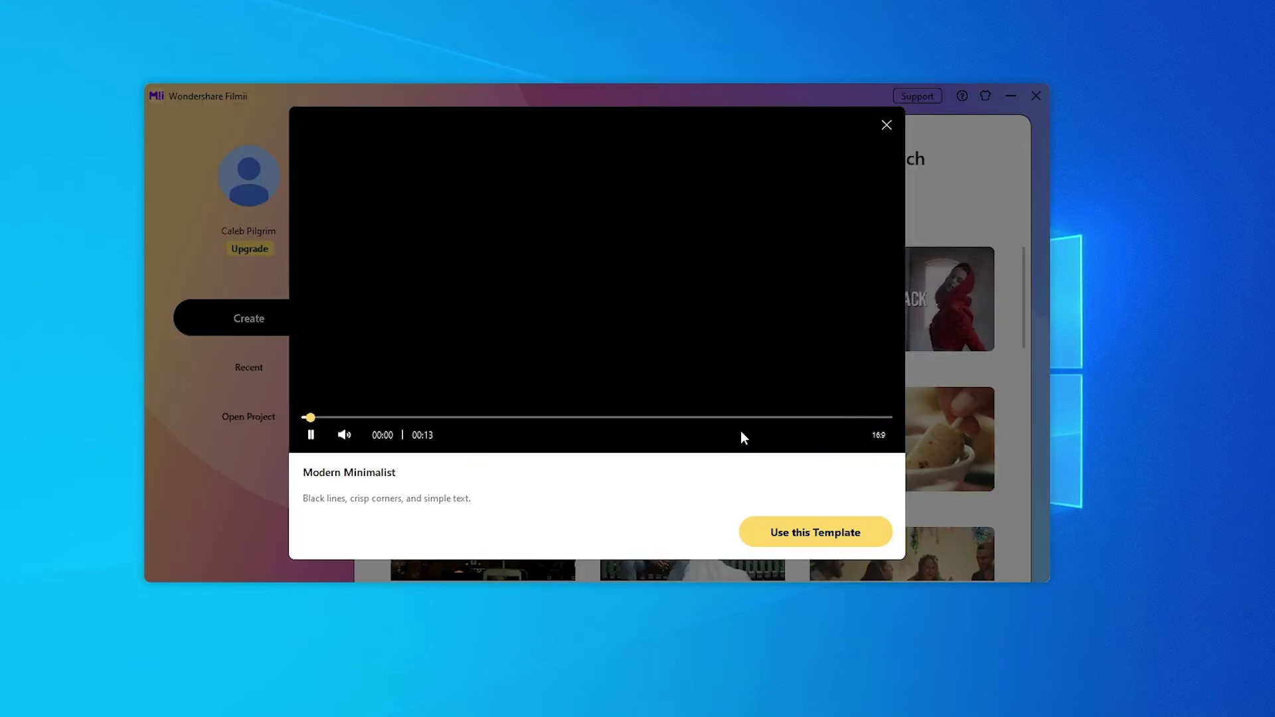
click(873, 529)
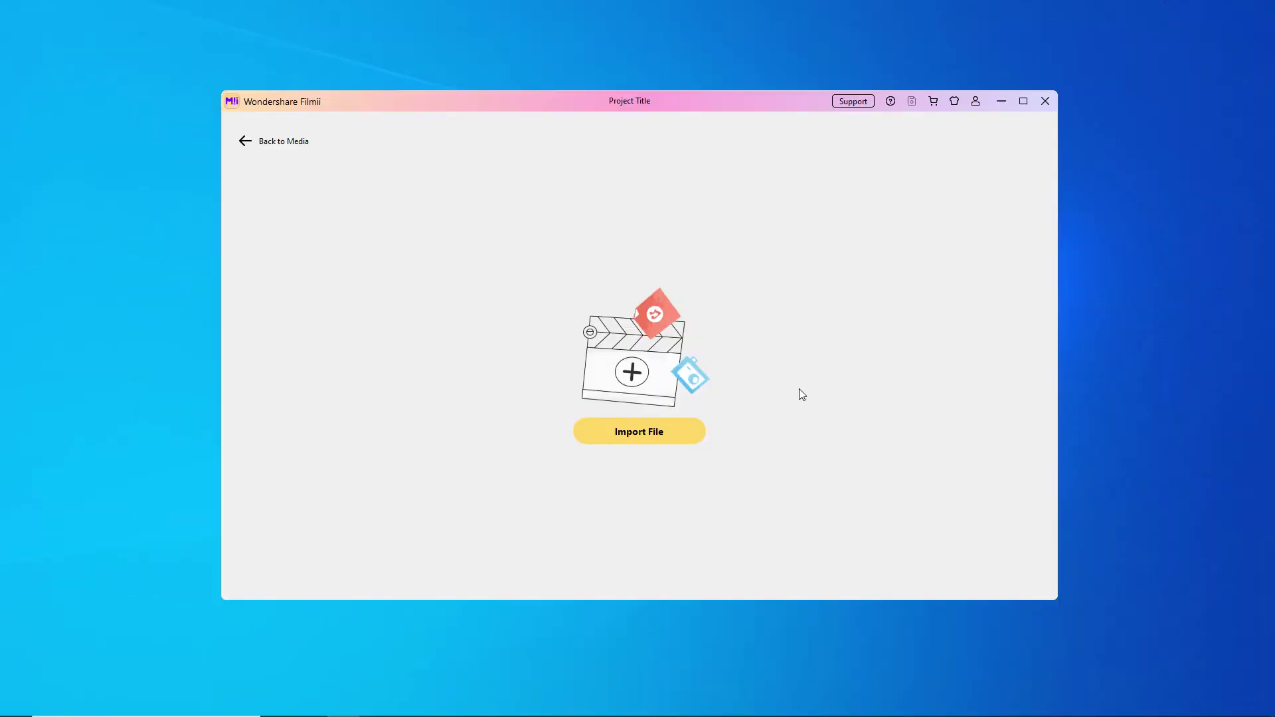
Import the four Footage clips, Dance through Laptop Close, as one range selection
click(670, 431)
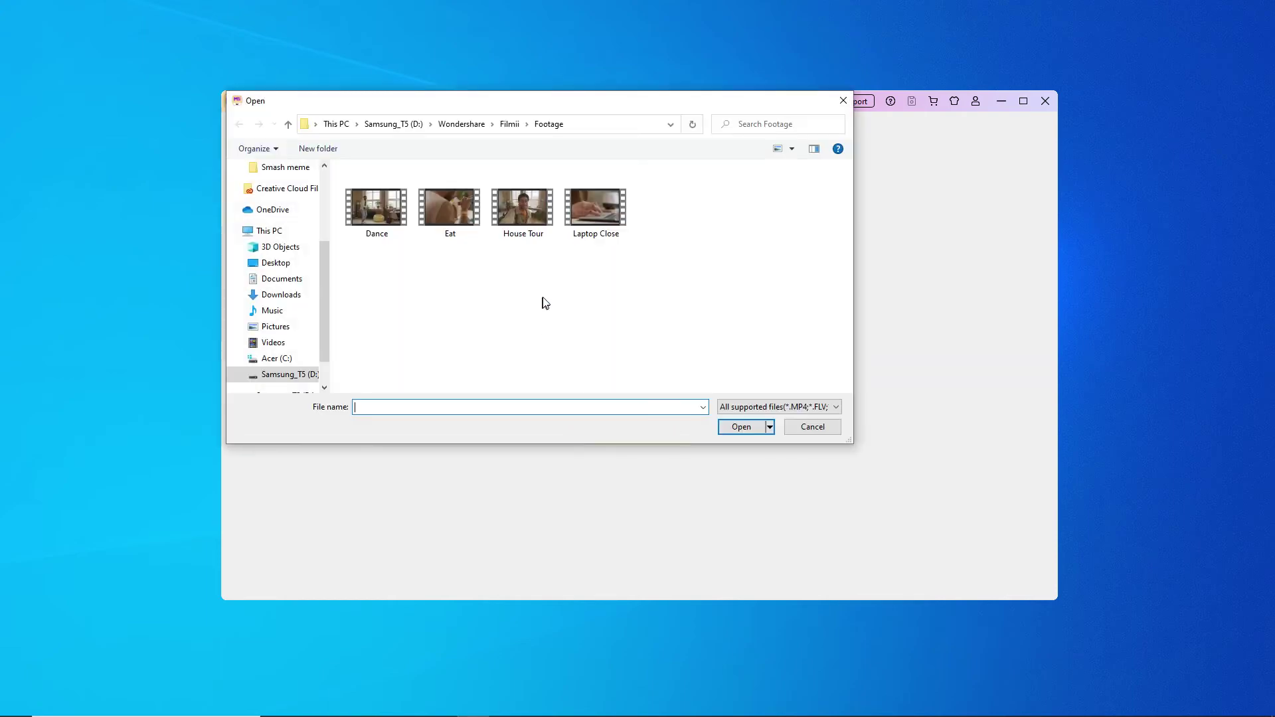
click(599, 221)
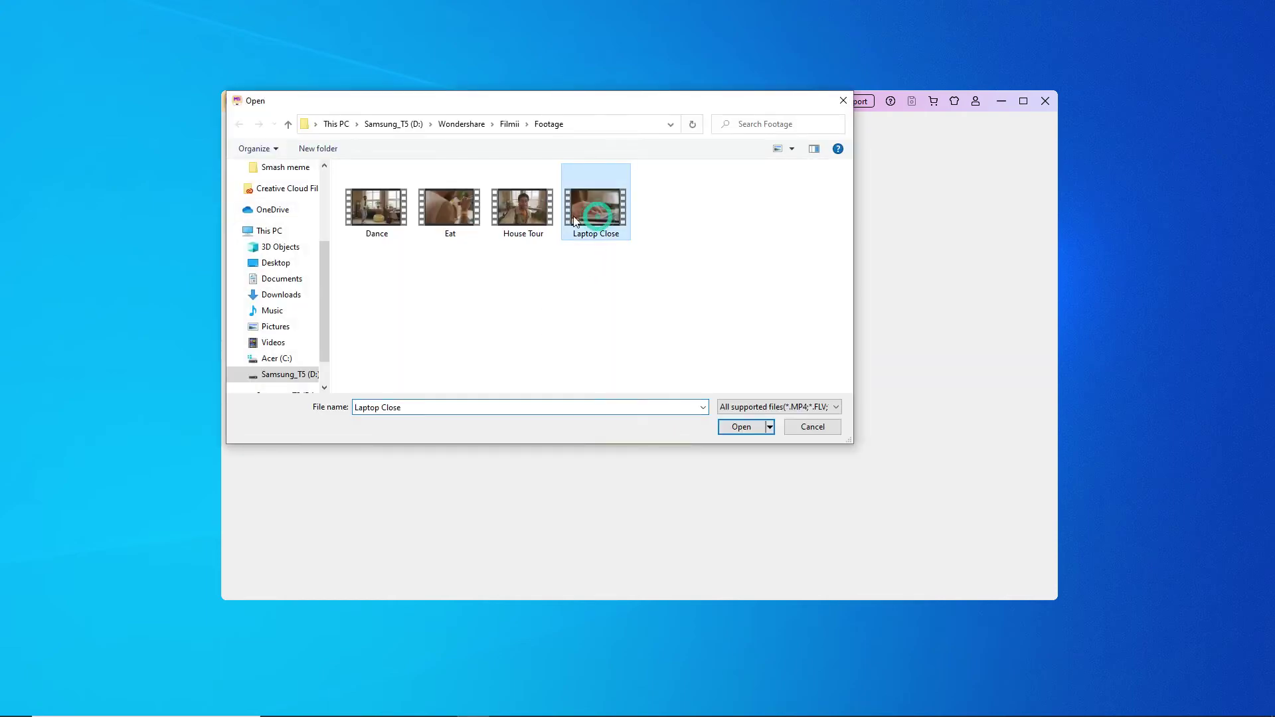
shift+click(371, 222)
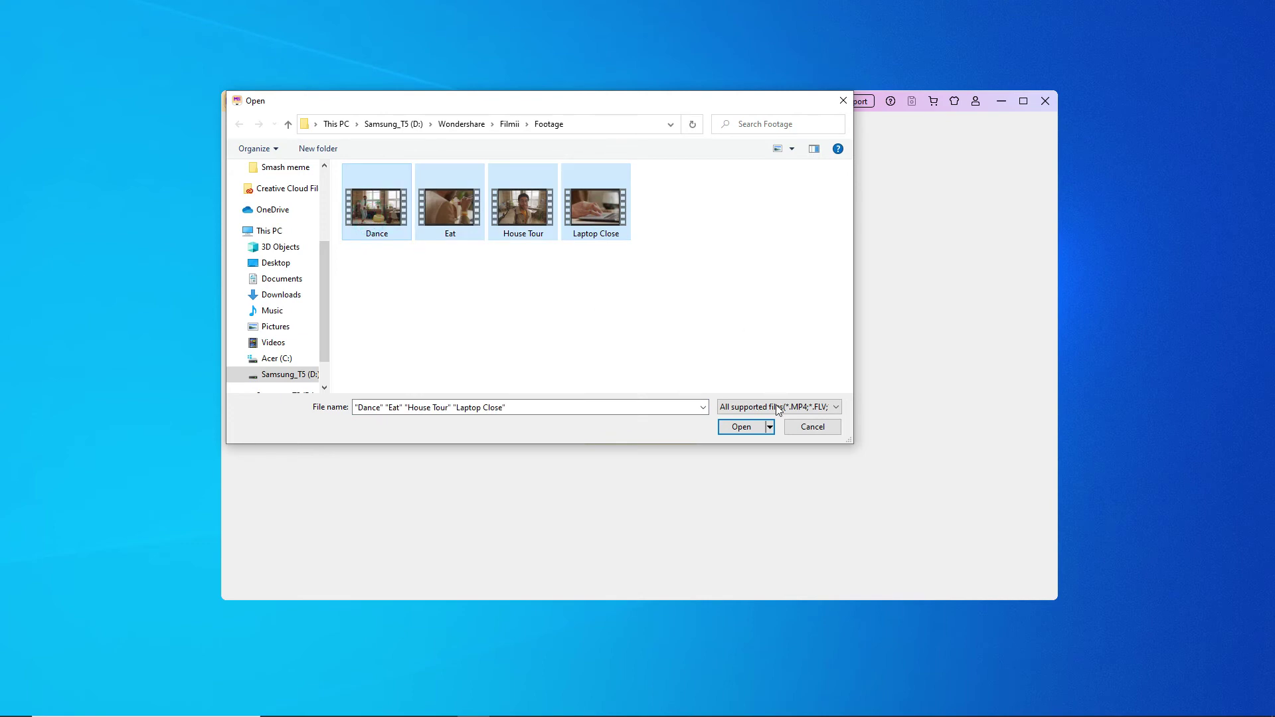
click(749, 426)
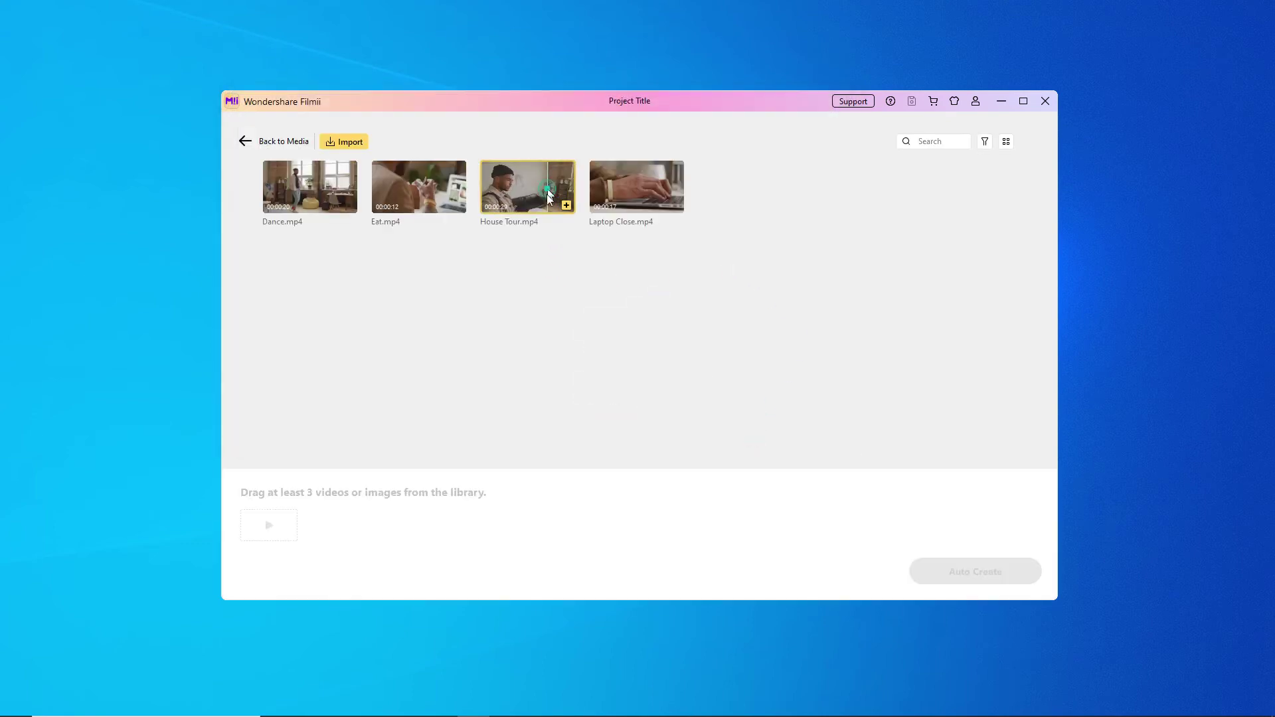
Queue House Tour, Dance, Eat and Laptop Close in that order, then Auto Create the video
drag(528, 195, 318, 504)
drag(309, 189, 339, 533)
drag(418, 190, 411, 525)
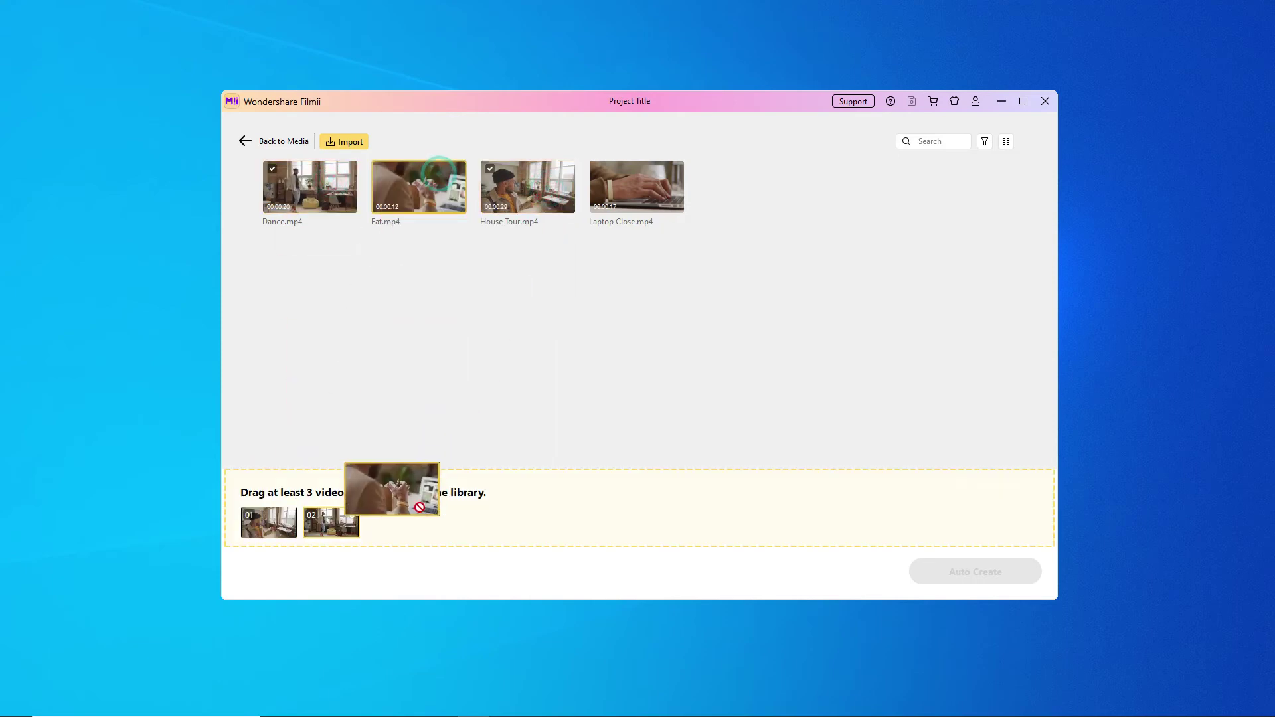
drag(629, 188, 455, 522)
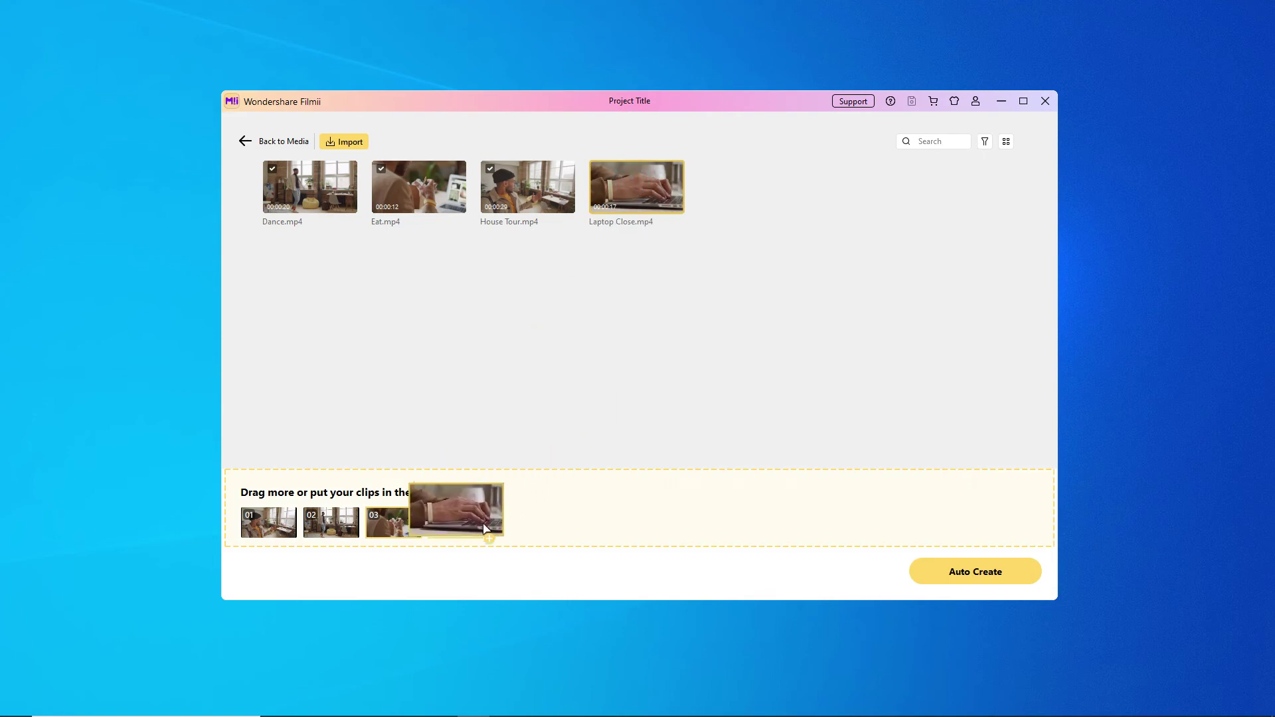
click(1020, 570)
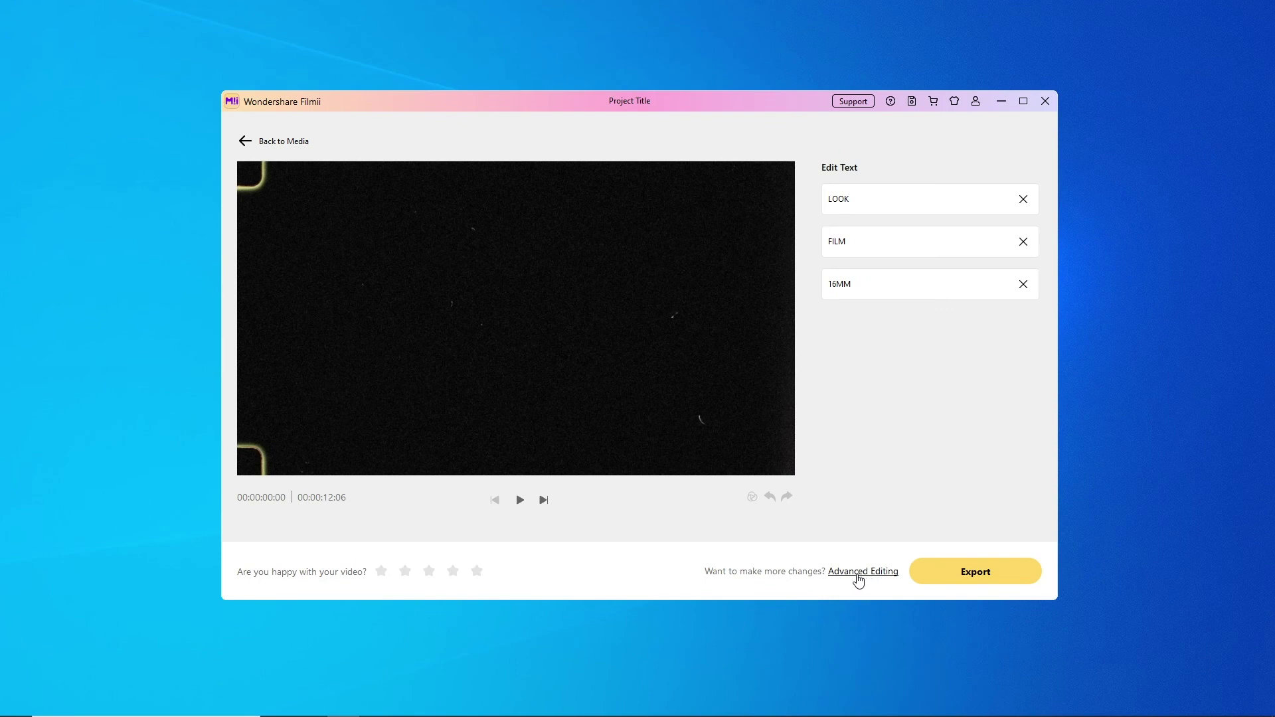
Move the generated Modern Minimalist video into Advanced Editing's full timeline editor
click(858, 572)
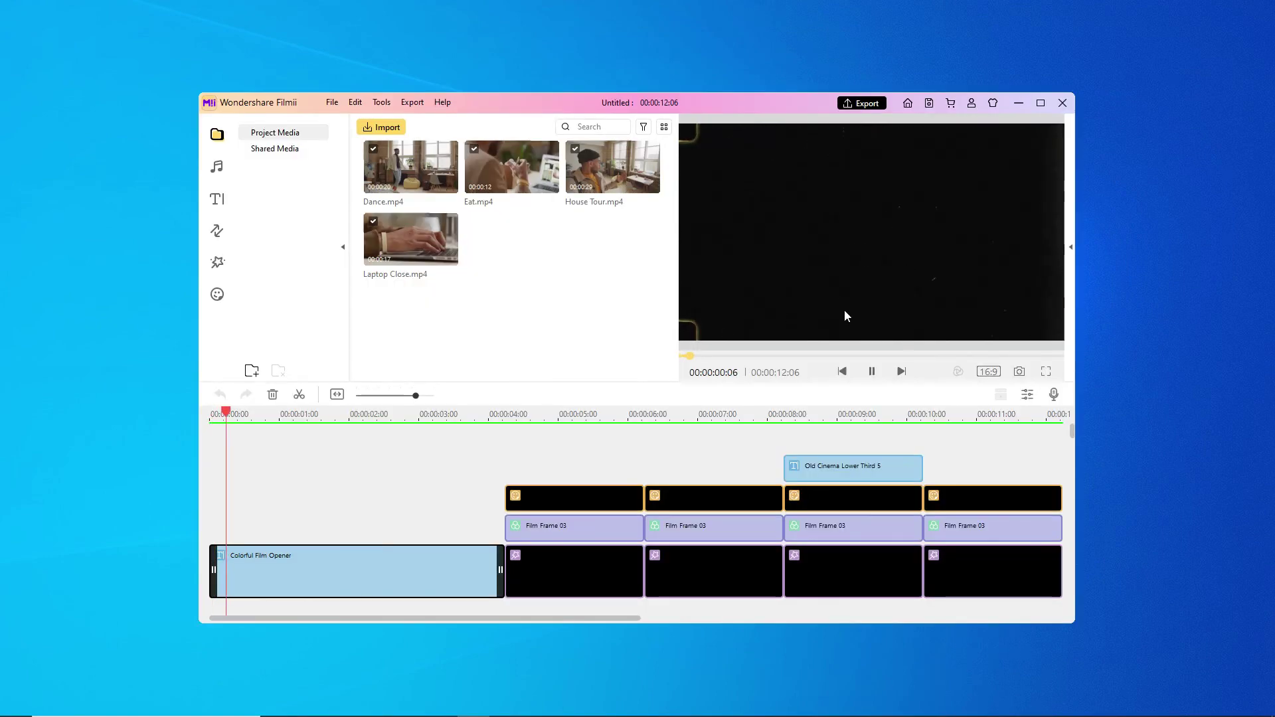